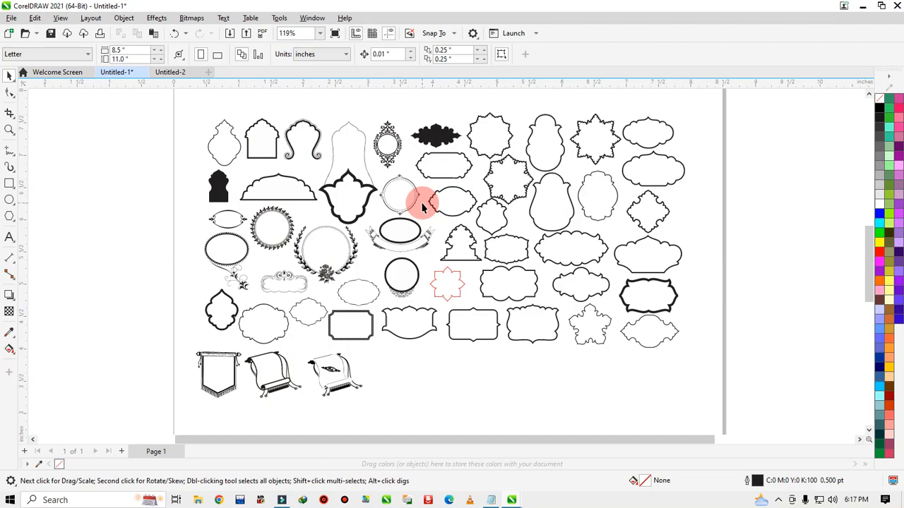
Switch to Notepad and read the line about the CDR download link, returning to the drawing at the end.
scroll(323, 202, "down", 1)
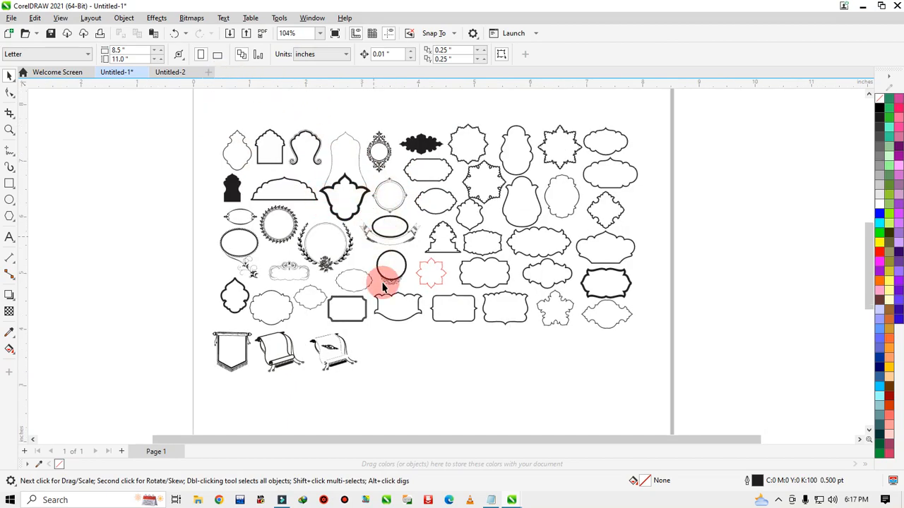
left_click(491, 500)
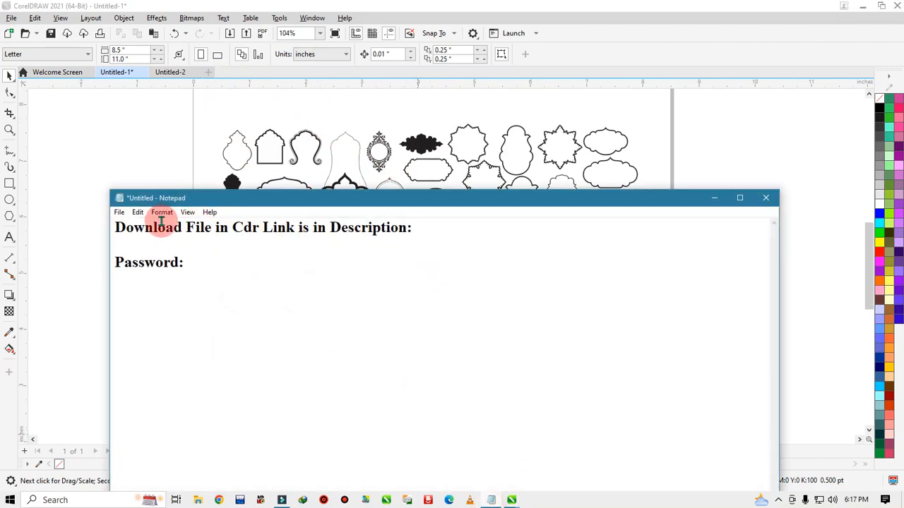
left_click_drag(114, 227, 551, 226)
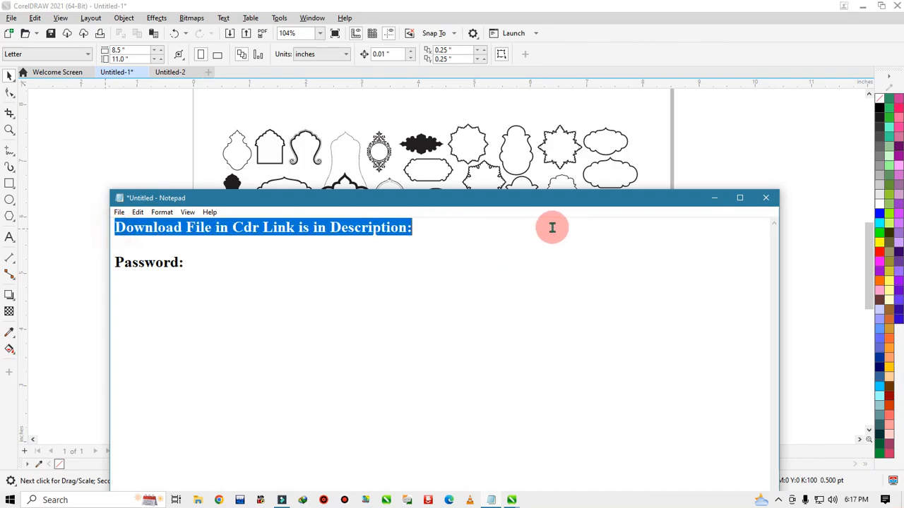
left_click(712, 197)
Select all the frame shapes on the page and check the password line of the note in Notepad.
left_click_drag(193, 107, 705, 338)
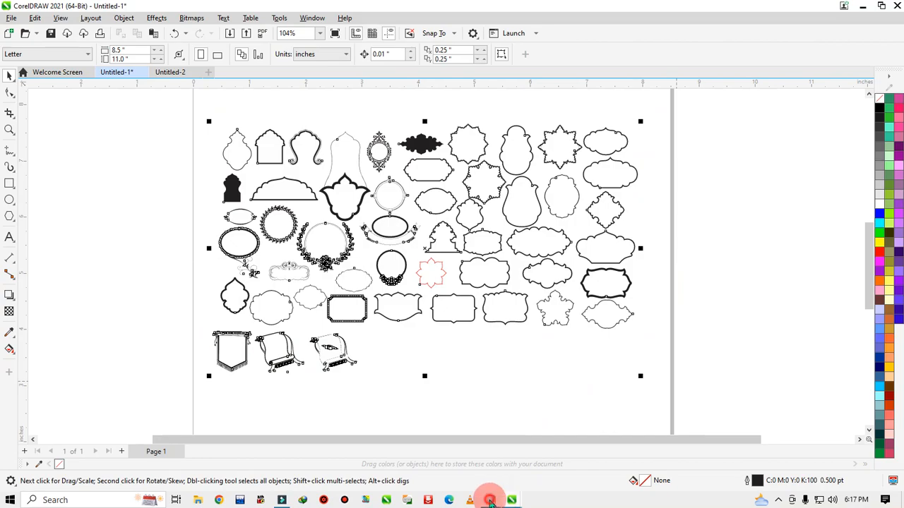
left_click(489, 500)
left_click(180, 244)
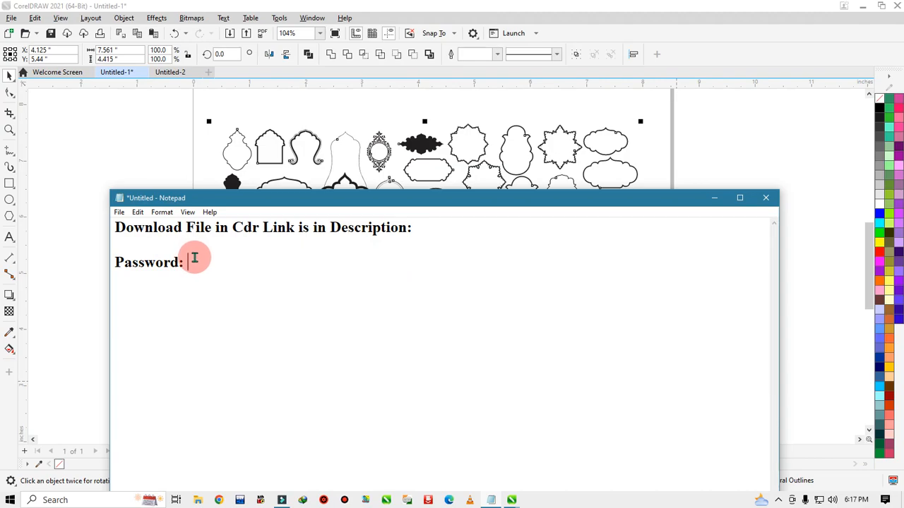
left_click(203, 269)
left_click_drag(170, 258, 104, 222)
left_click(247, 305)
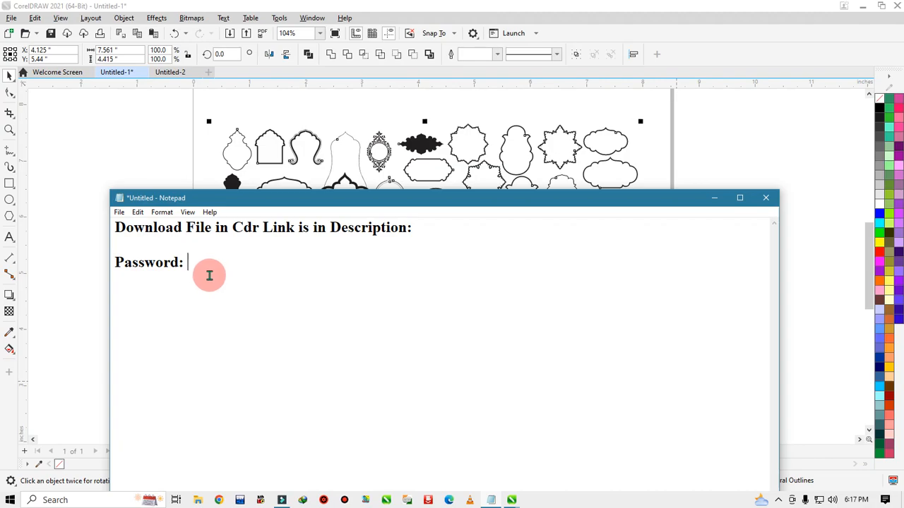
left_click(714, 197)
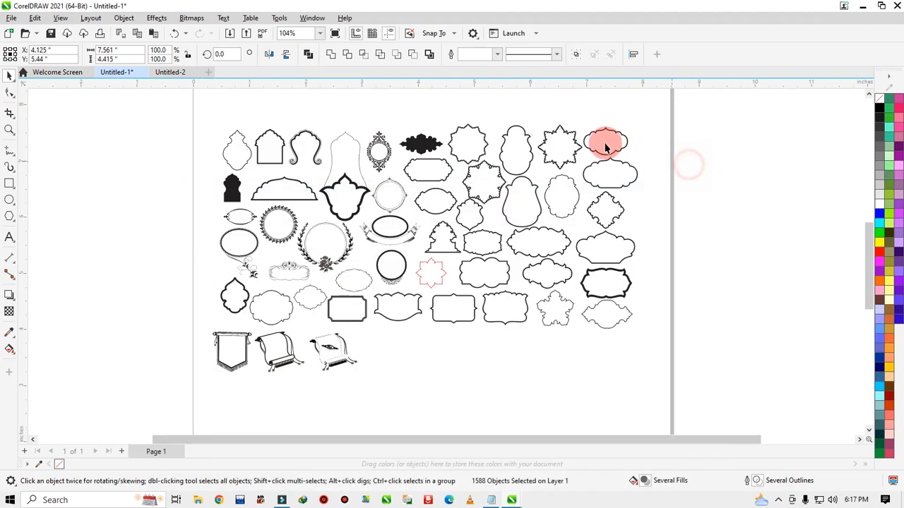
Set the outline of the cloud-shaped frame at the end of the top row to red.
left_click_drag(687, 117, 623, 170)
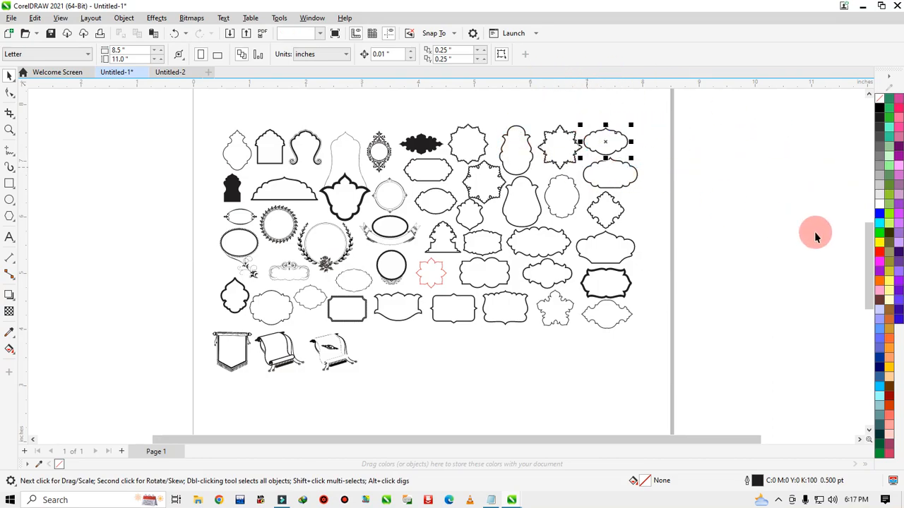
right_click(883, 260)
left_click(870, 260)
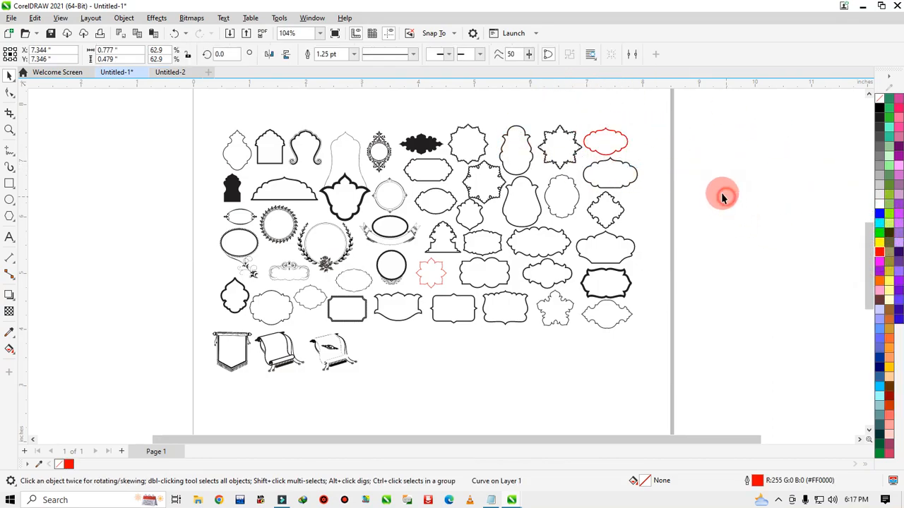
Try a purple fill on the red-outlined cloud frame and undo it.
left_click(626, 148)
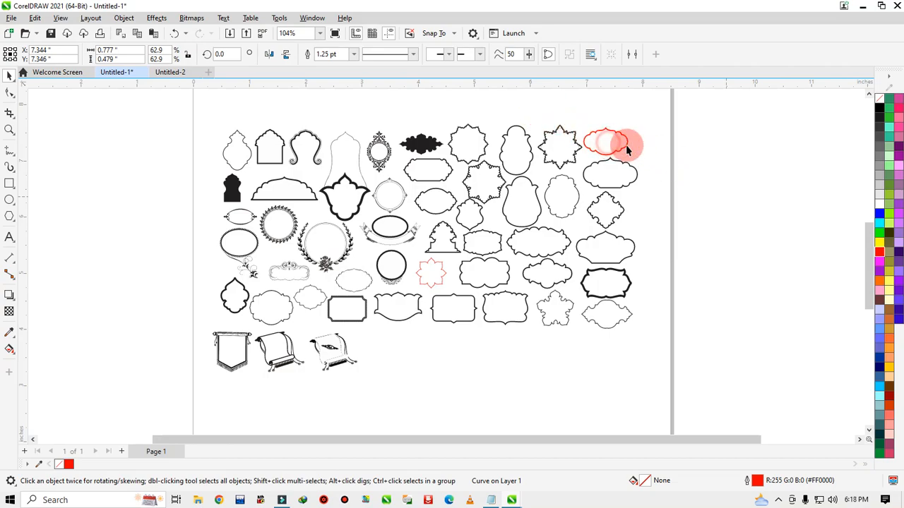
left_click(899, 159)
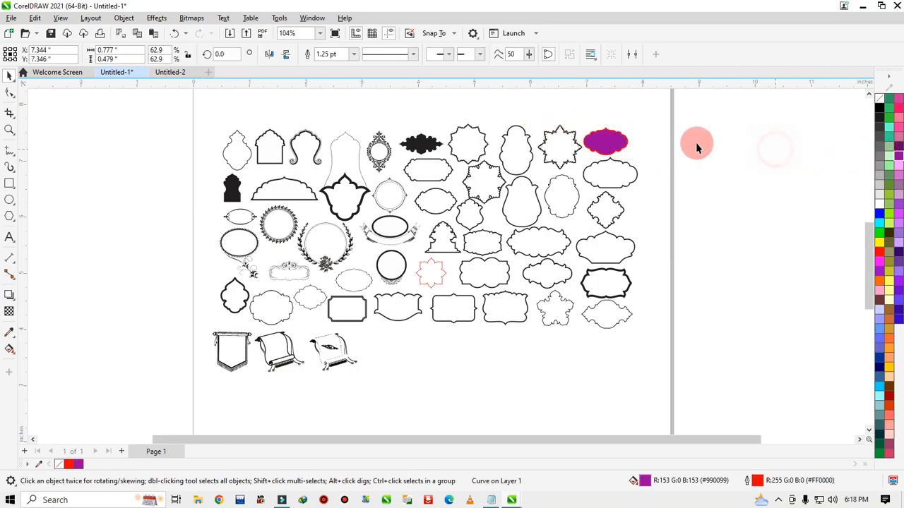
key("ctrl+z")
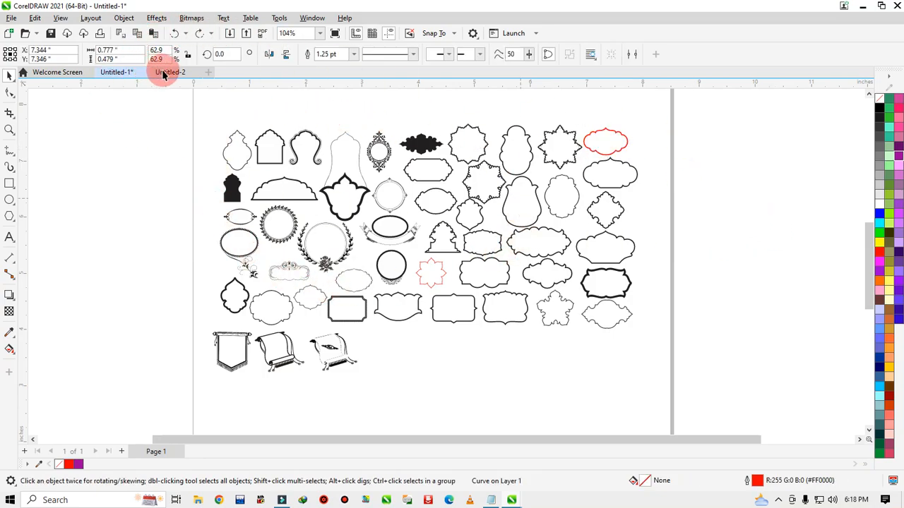
Switch to the blank Untitled-2 document.
left_click(199, 75)
left_click(186, 74)
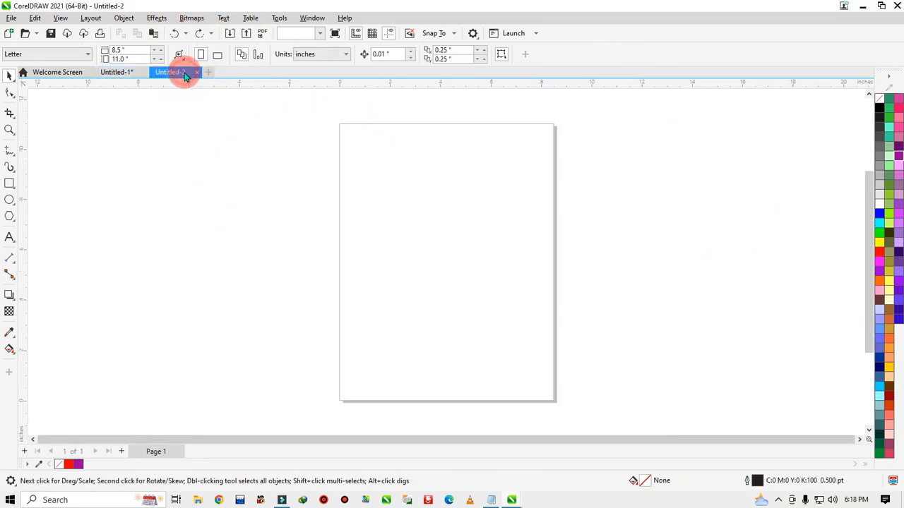
scroll(432, 183, "down", 3)
scroll(434, 185, "up", 3)
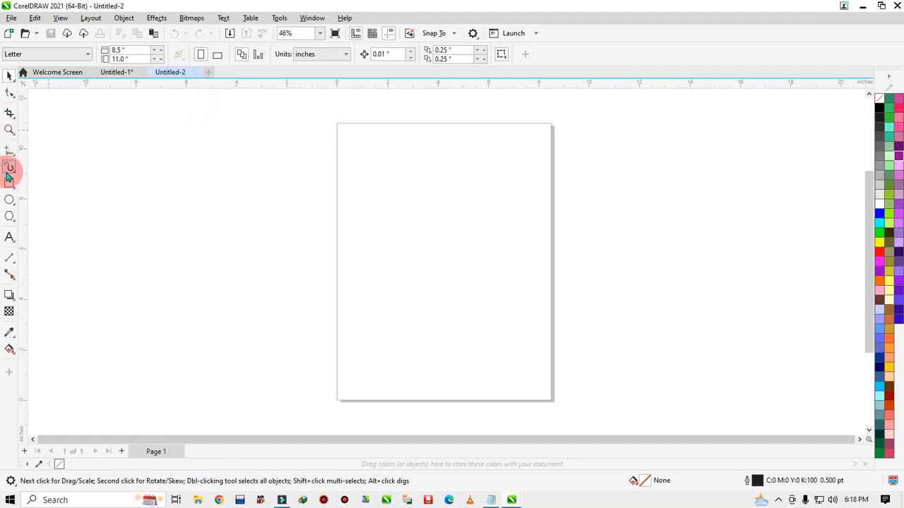
Draw a polygon about 4.06 by 3.93 inches at the page's upper-left corner and set it to 6 sides.
left_click(13, 220)
left_click(35, 219)
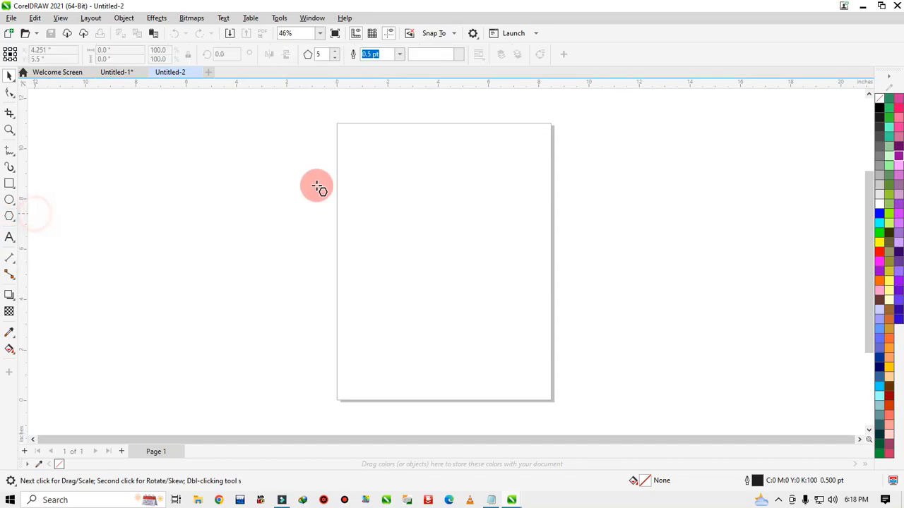
left_click_drag(375, 183, 408, 223)
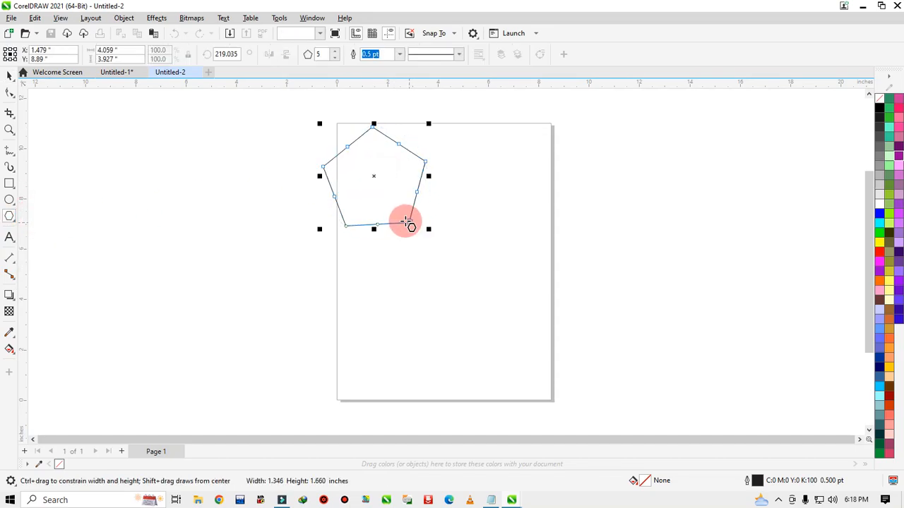
scroll(404, 214, "down", 2)
scroll(410, 125, "up", 4)
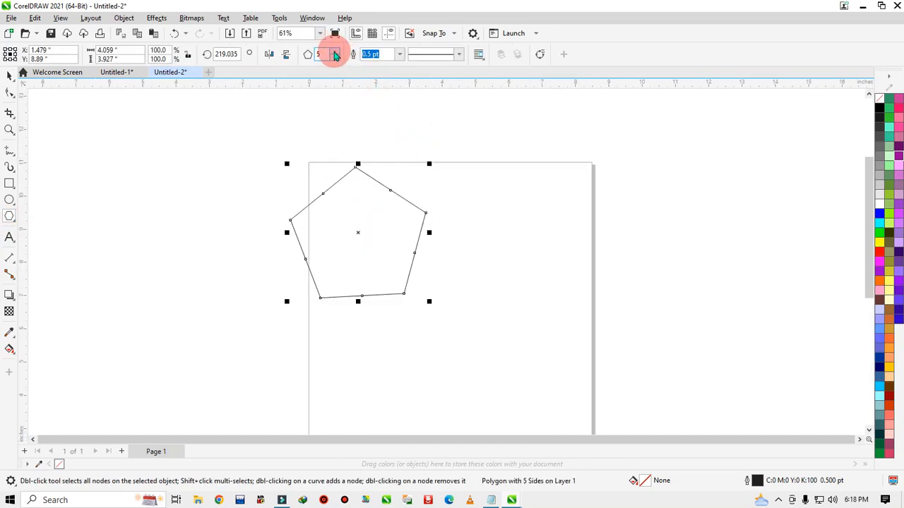
left_click(335, 52)
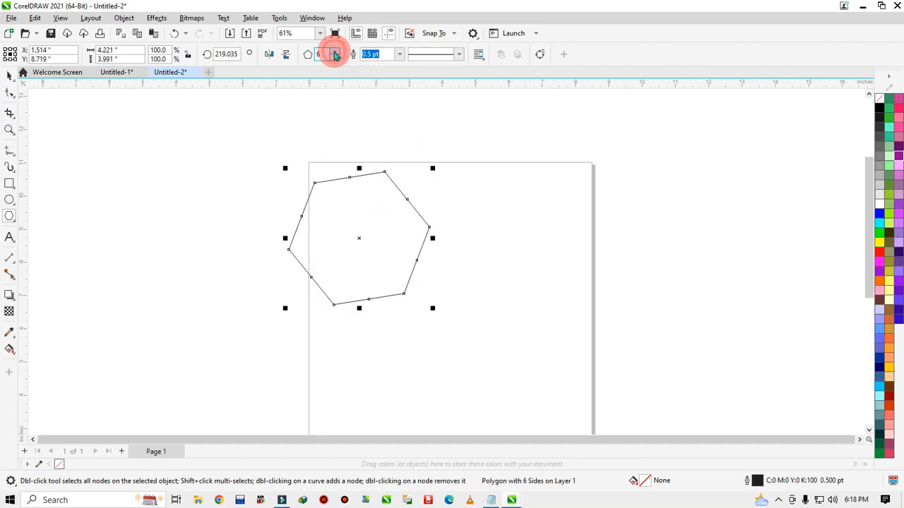
Rotate the hexagon to about 180 degrees so a vertex points straight up, and move it about 0.7 inches left.
left_click(11, 75)
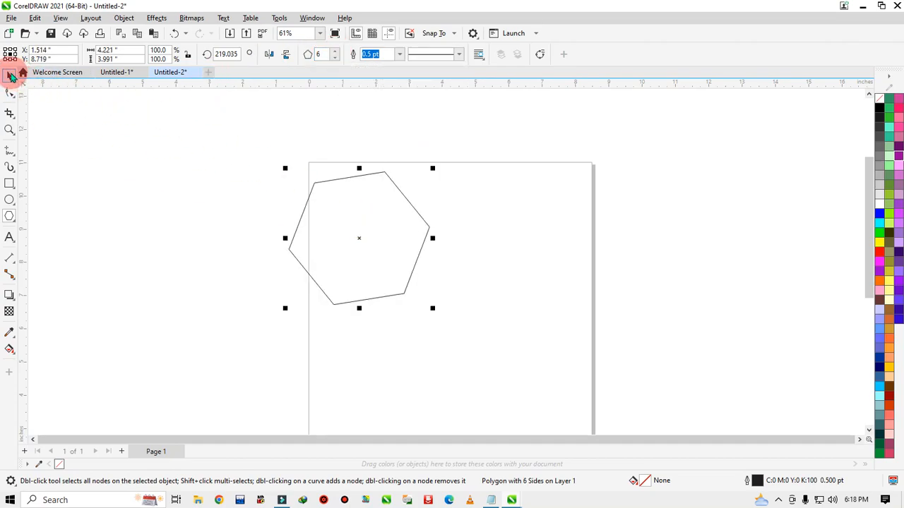
left_click(373, 200)
left_click_drag(447, 188, 450, 230)
left_click(465, 209)
left_click(381, 210)
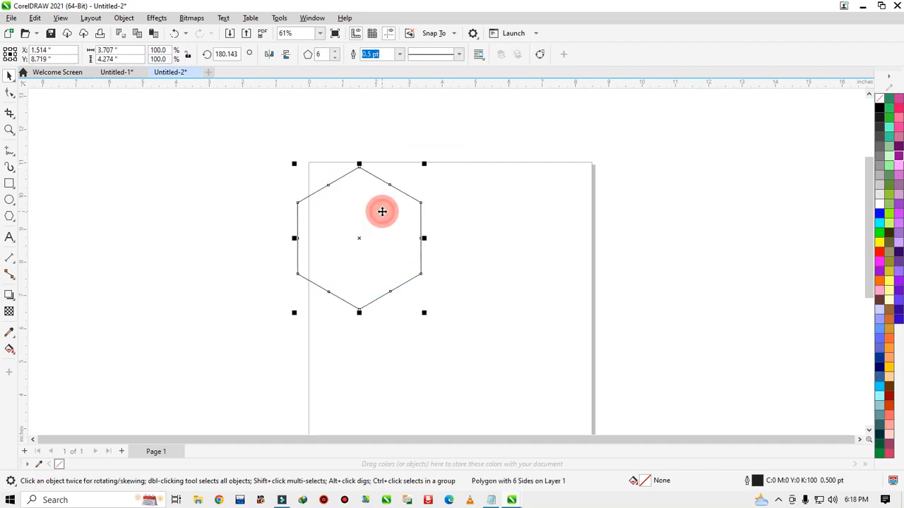
left_click(377, 238)
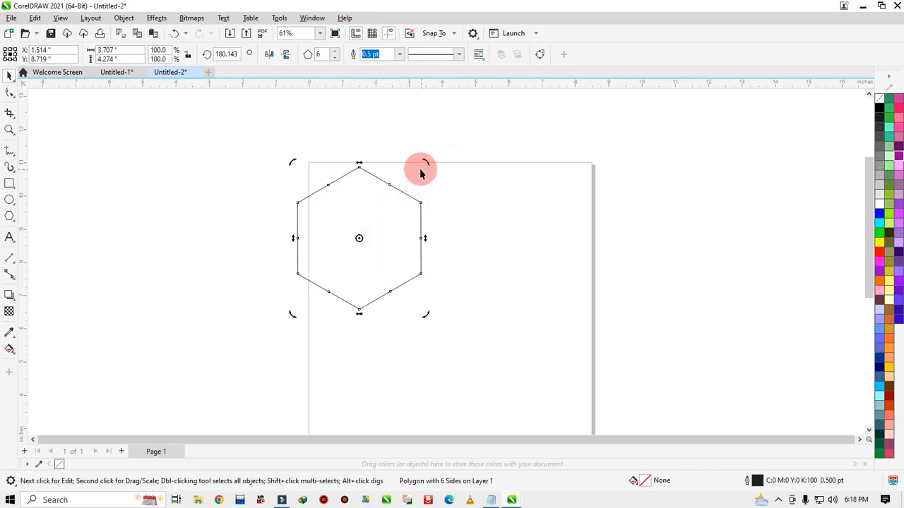
left_click(391, 211)
left_click_drag(392, 212, 368, 214)
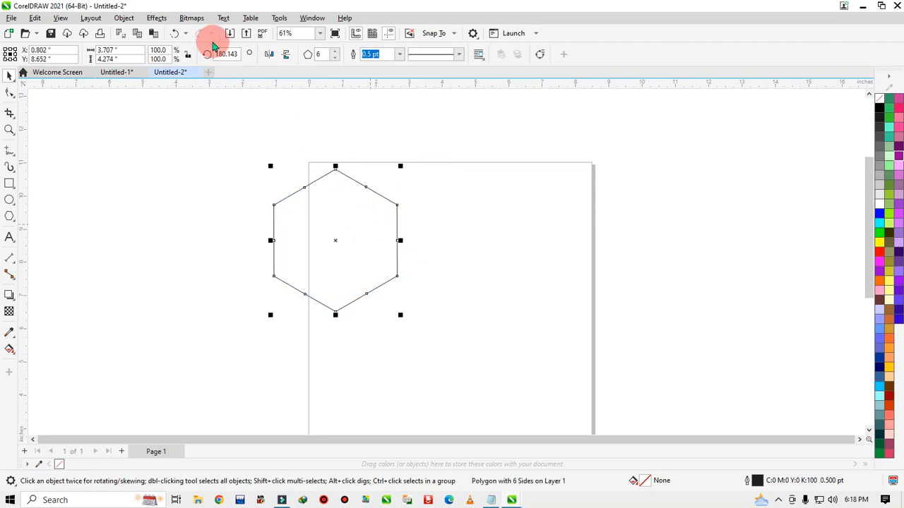
Open the Corners docker with its Fillet, Scallop and Chamfer options.
left_click(310, 20)
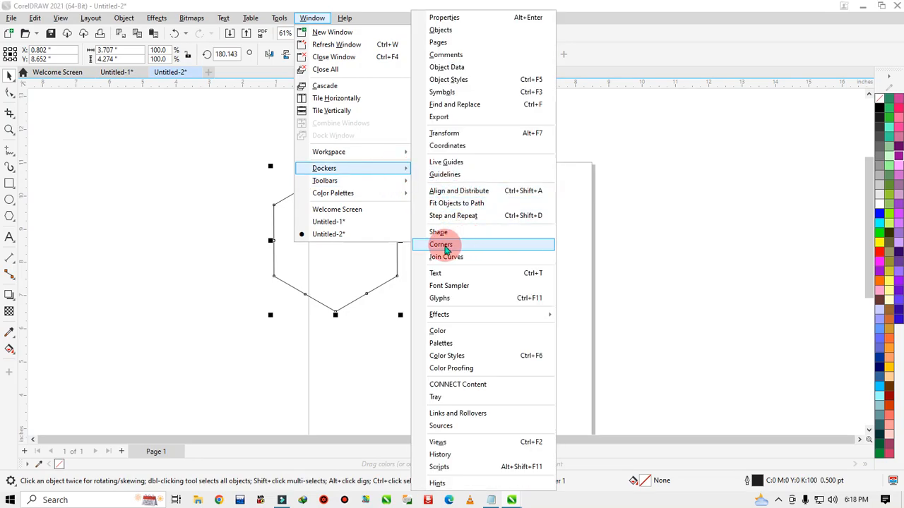
left_click(449, 246)
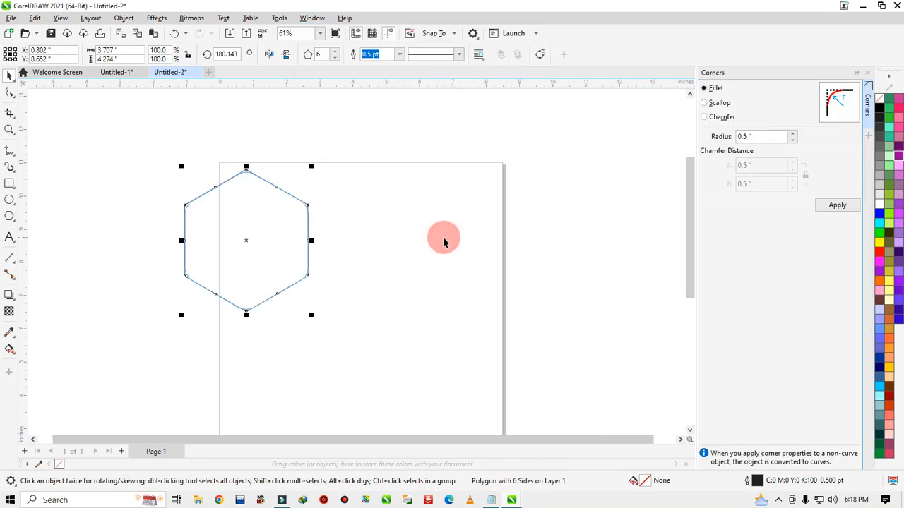
scroll(221, 202, "up", 2)
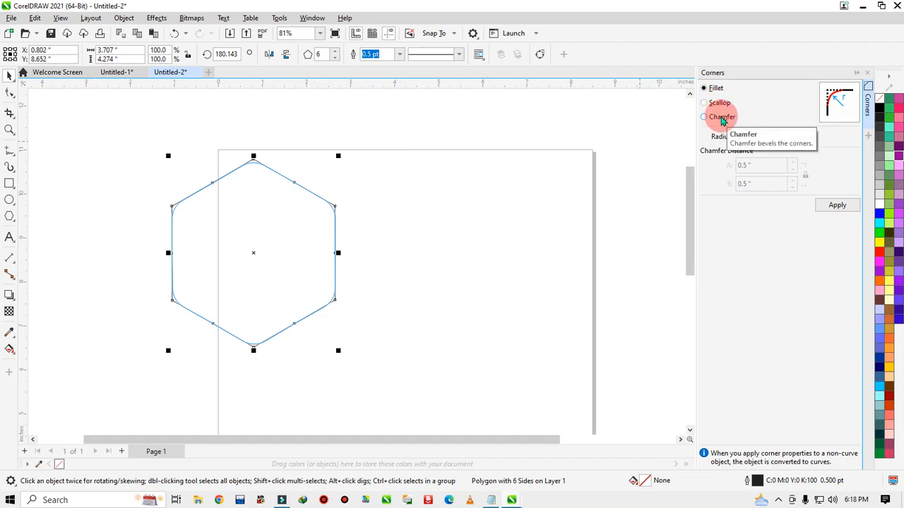
left_click(407, 168)
Duplicate the hexagon twice to form a horizontal row of three.
scroll(259, 176, "down", 1)
left_click_drag(258, 199, 505, 204)
left_click(535, 139)
left_click(506, 162)
Fill the left hexagon black, the middle one light purple and the right one red.
left_click(236, 195)
scroll(416, 188, "up", 1)
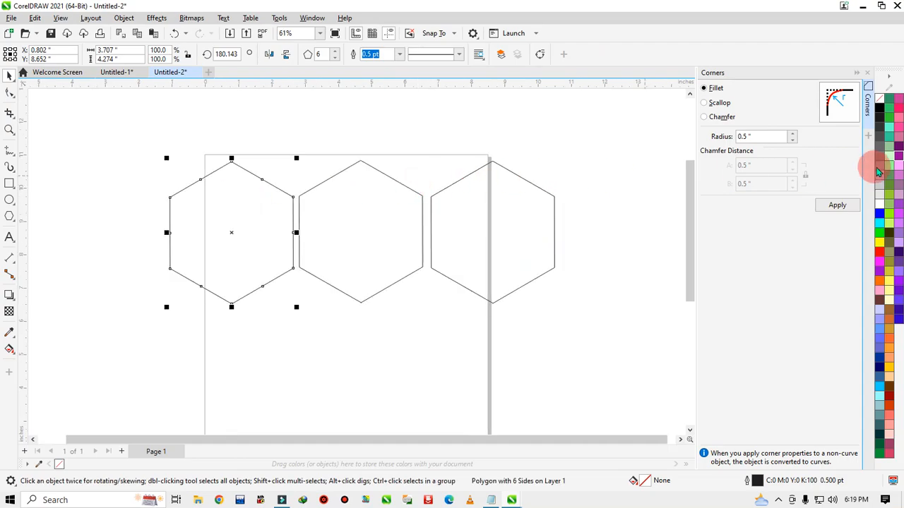
left_click(882, 113)
left_click(375, 218)
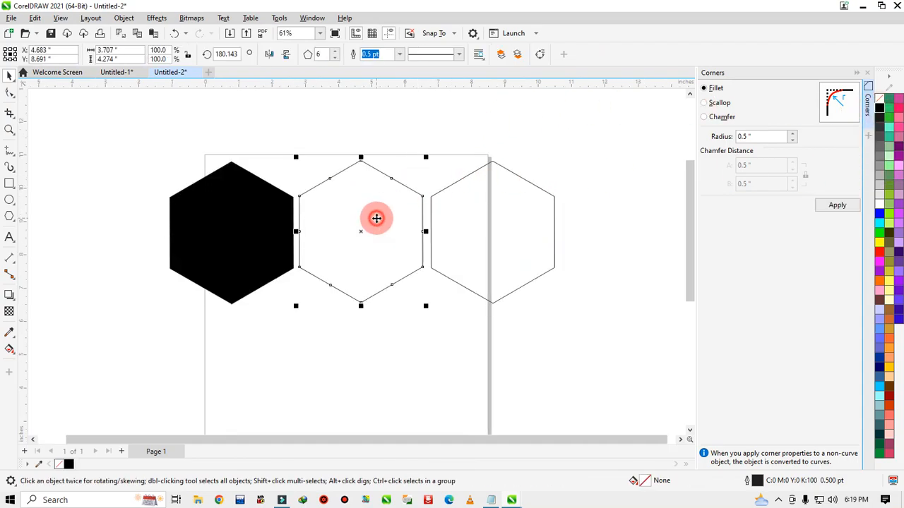
left_click(898, 235)
left_click(520, 246)
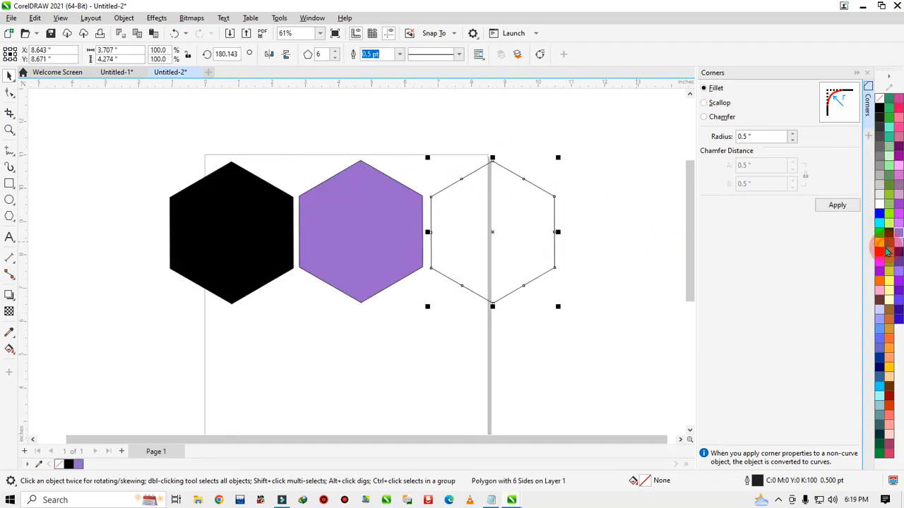
left_click(888, 252)
left_click(880, 248)
left_click(619, 159)
left_click(262, 187)
left_click(746, 95)
left_click(313, 222)
left_click(708, 87)
left_click(359, 165)
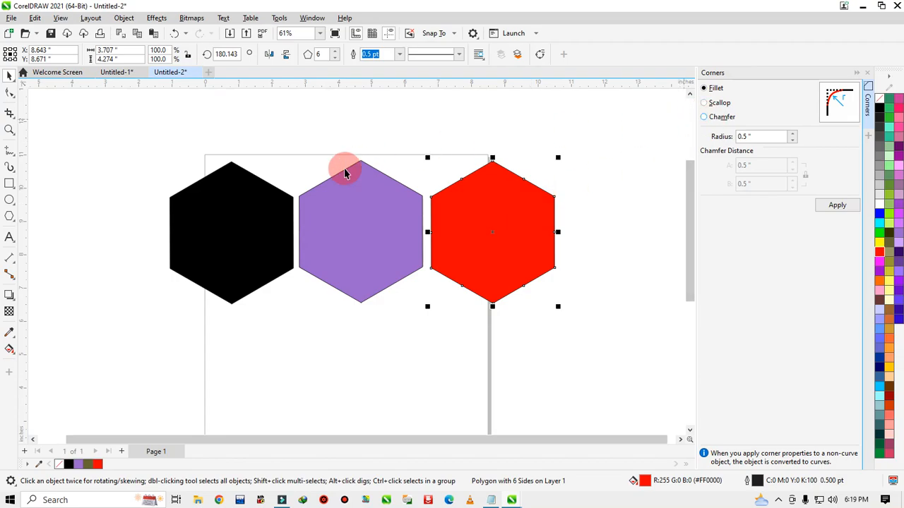
Fillet the corners of the black hexagon with a radius of 0.5 inches.
left_click(268, 208)
left_click(730, 93)
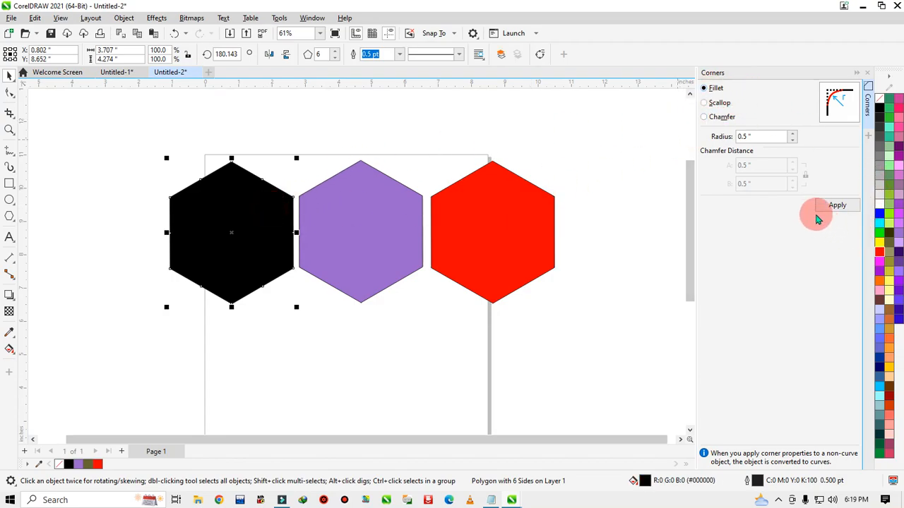
left_click(764, 137)
double_click(763, 137)
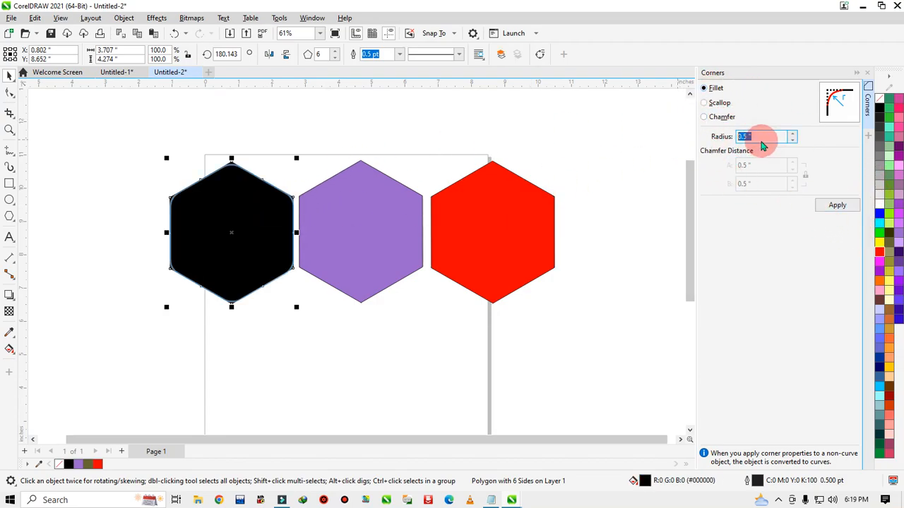
left_click(833, 205)
left_click(308, 155)
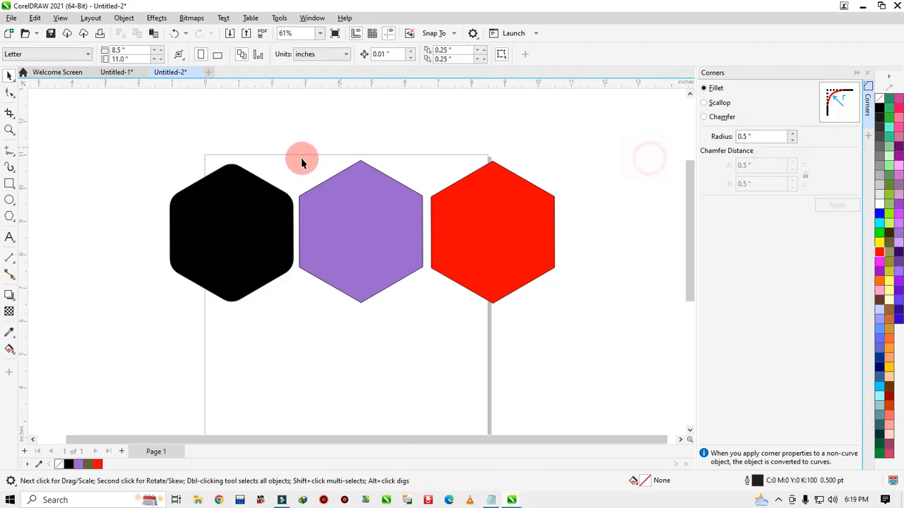
scroll(177, 226, "up", 3)
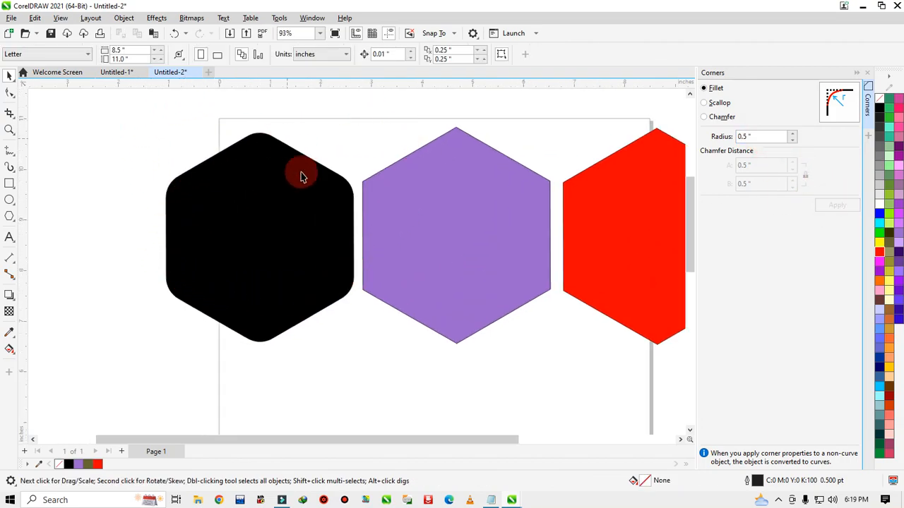
scroll(208, 207, "down", 3)
left_click(356, 198)
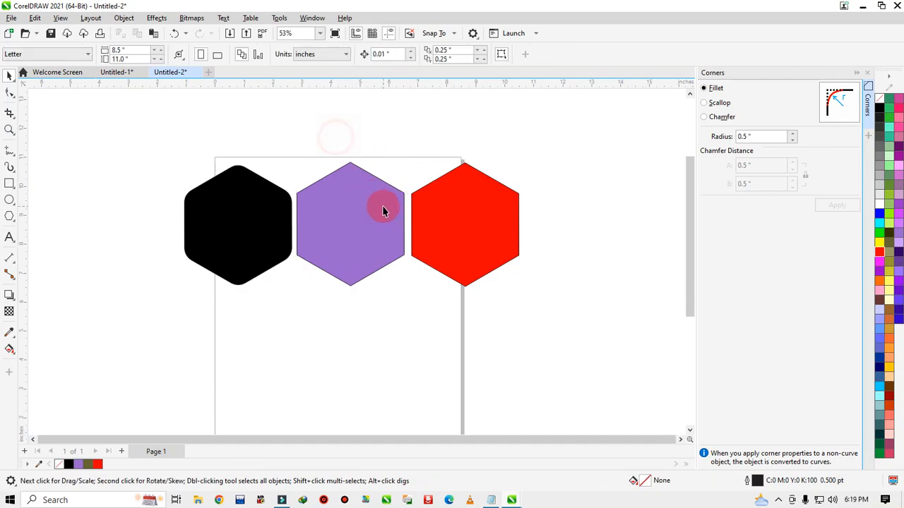
scroll(383, 205, "up", 1)
left_click(10, 93)
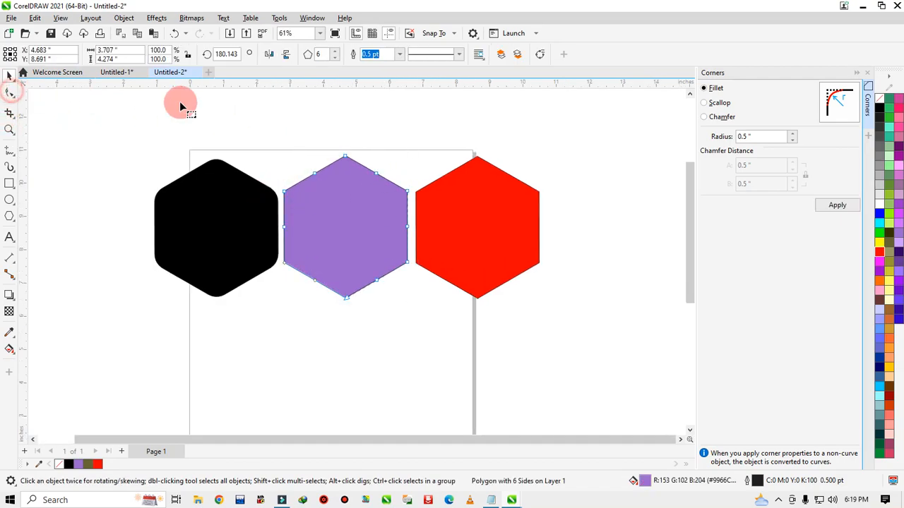
left_click(346, 157)
left_click_drag(331, 162, 341, 170)
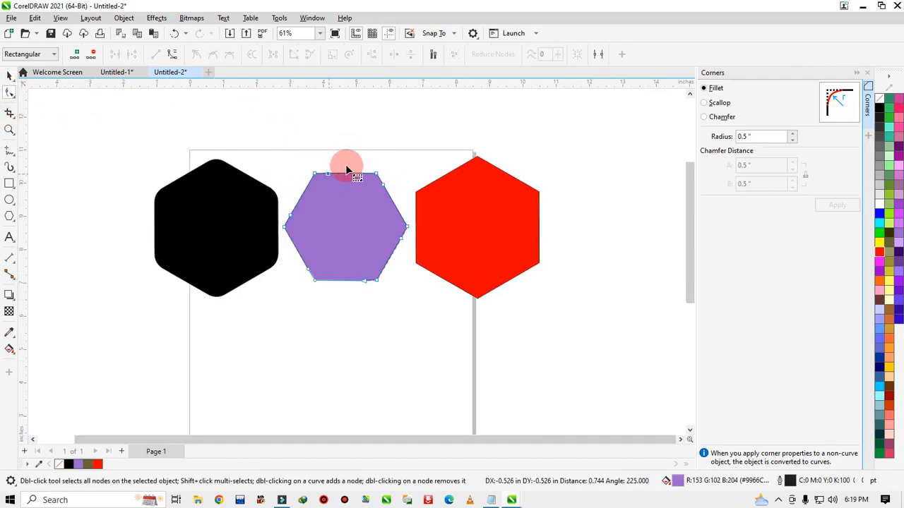
key("ctrl+z")
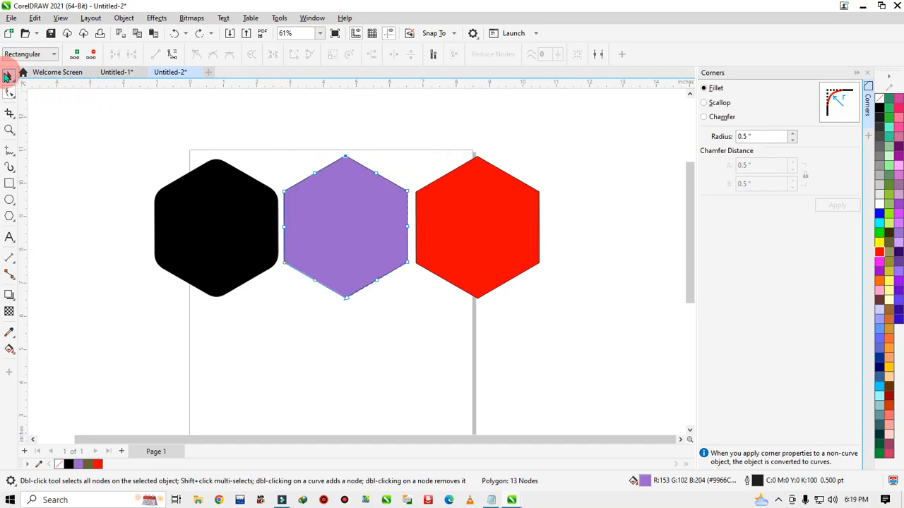
Scallop the corners of the light purple hexagon with a radius of 0.5 inches.
left_click(7, 75)
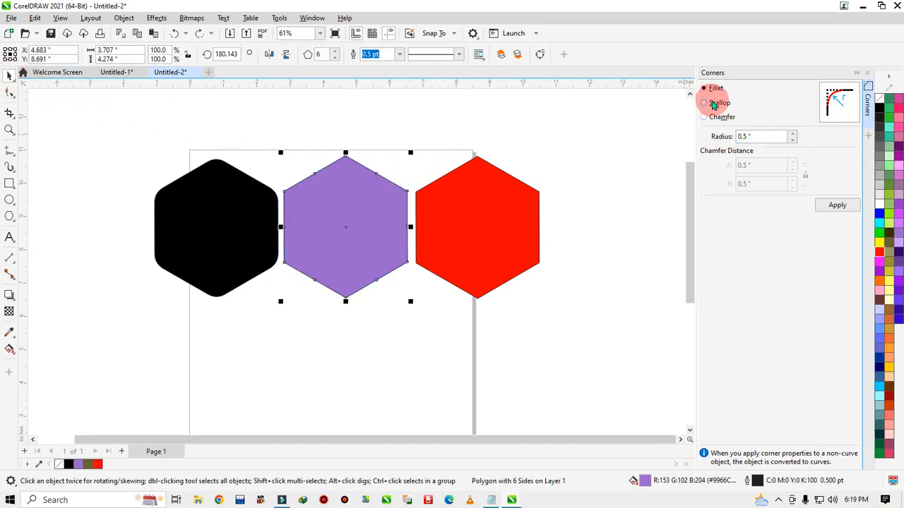
left_click(838, 205)
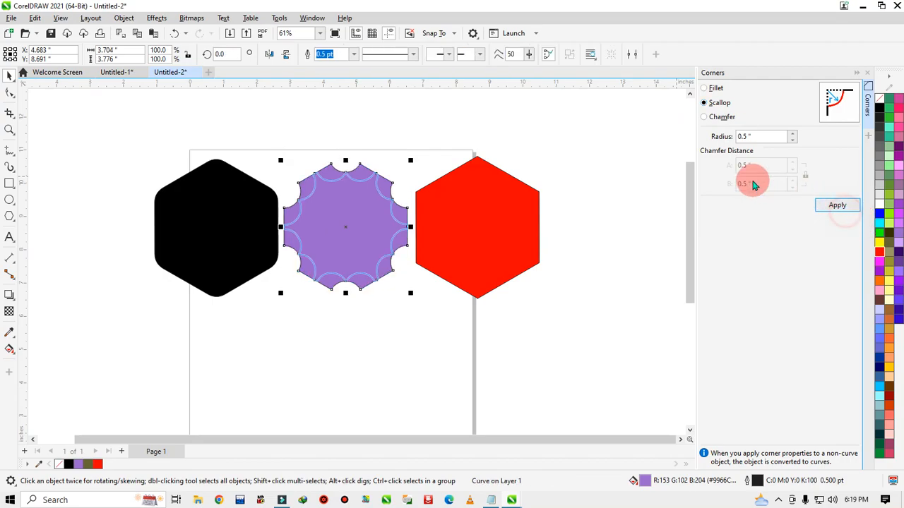
left_click(521, 152)
left_click(359, 198)
left_click(412, 147)
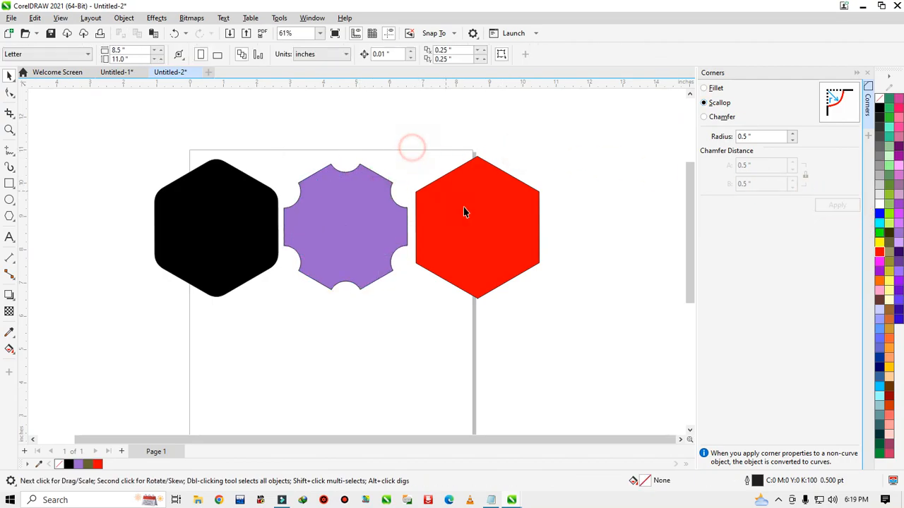
Chamfer the corners of the red hexagon with a chamfer distance of 0.5 inches.
left_click(465, 213)
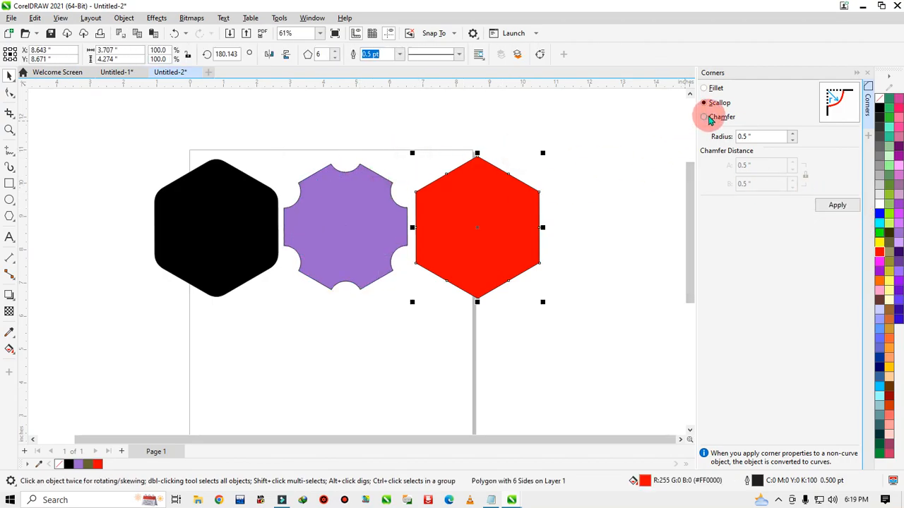
left_click(710, 118)
left_click(836, 204)
left_click(506, 111)
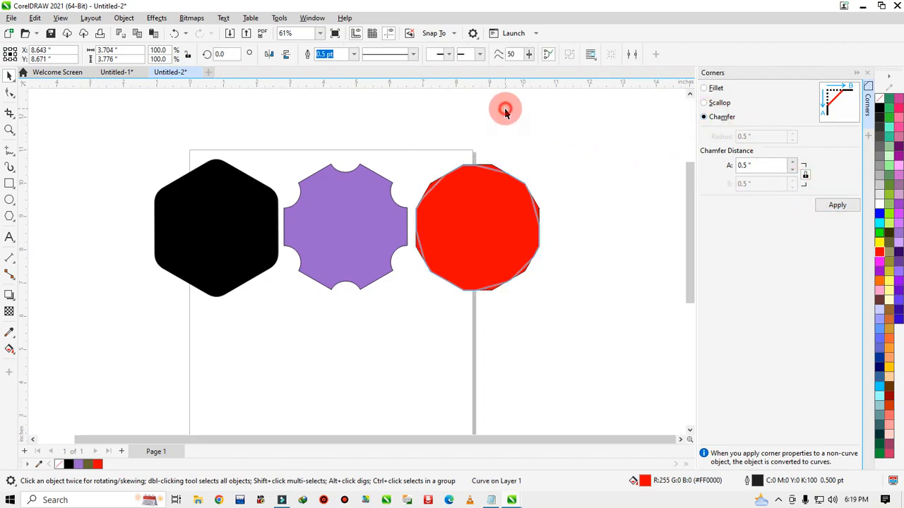
left_click(540, 198)
left_click(619, 191)
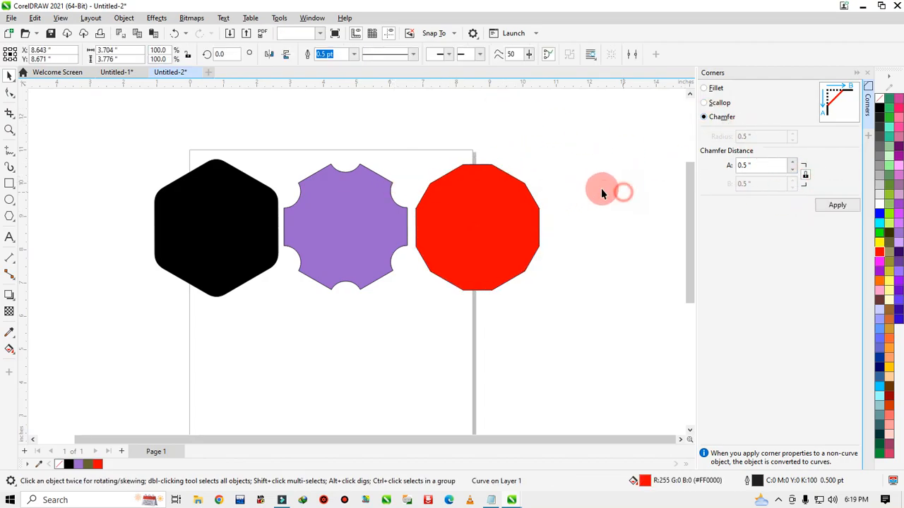
Delete the black, purple and red shapes together to clear the page.
scroll(470, 212, "up", 1)
scroll(469, 168, "down", 1)
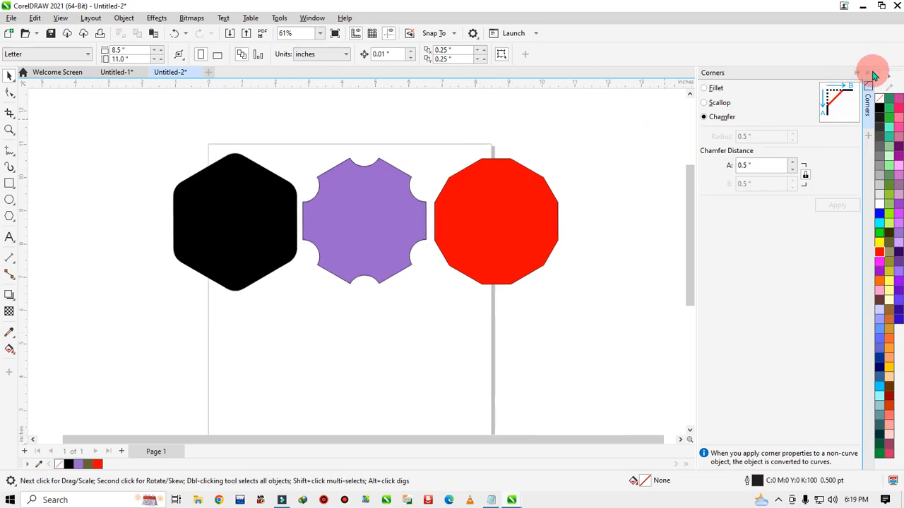
left_click_drag(146, 324, 146, 323)
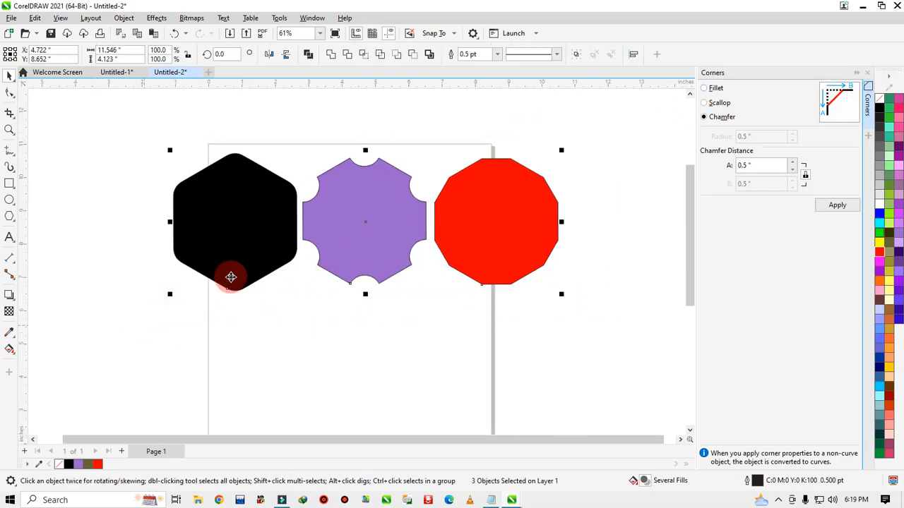
key("Delete")
Draw a polygon about 5.1 by 4.9 inches over the page's upper left area and give it 35 sides.
left_click(14, 221)
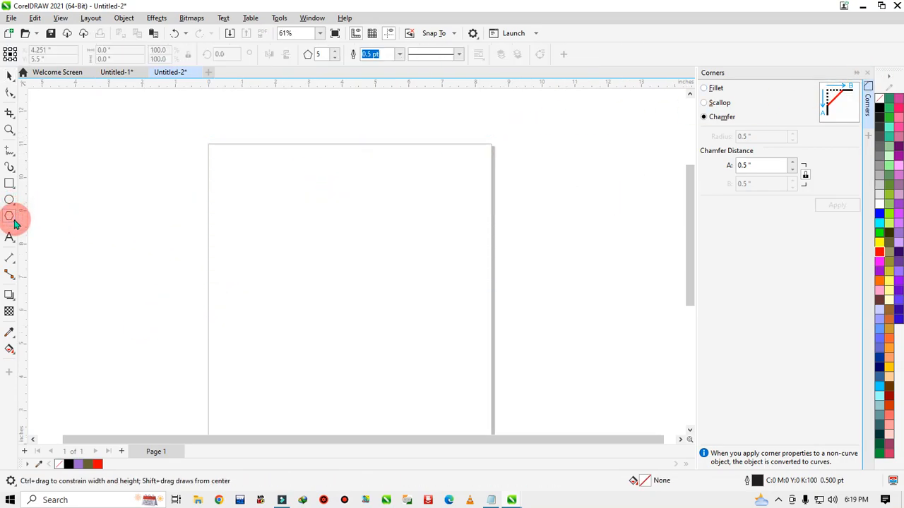
mouse_move(276, 187)
left_mouse_down()
mouse_move(343, 246)
mouse_move(324, 259)
left_mouse_up()
left_click(326, 54)
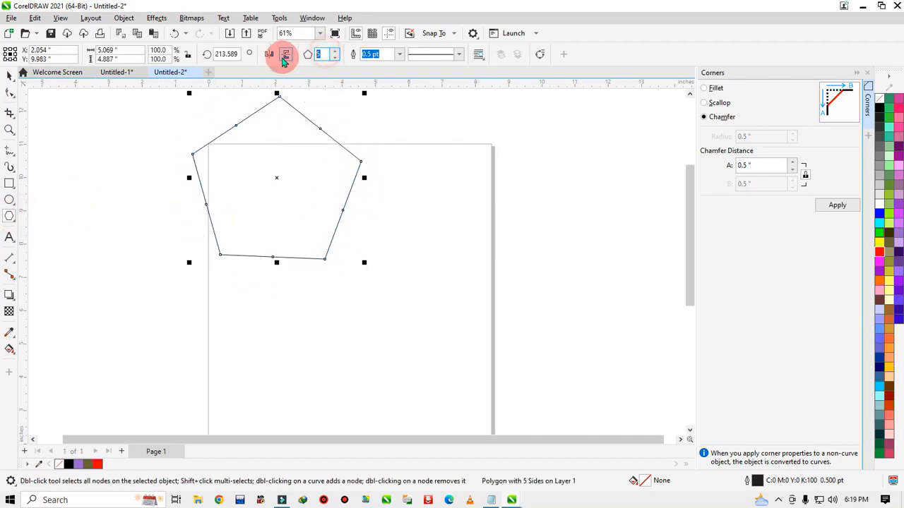
type("35")
key("Return")
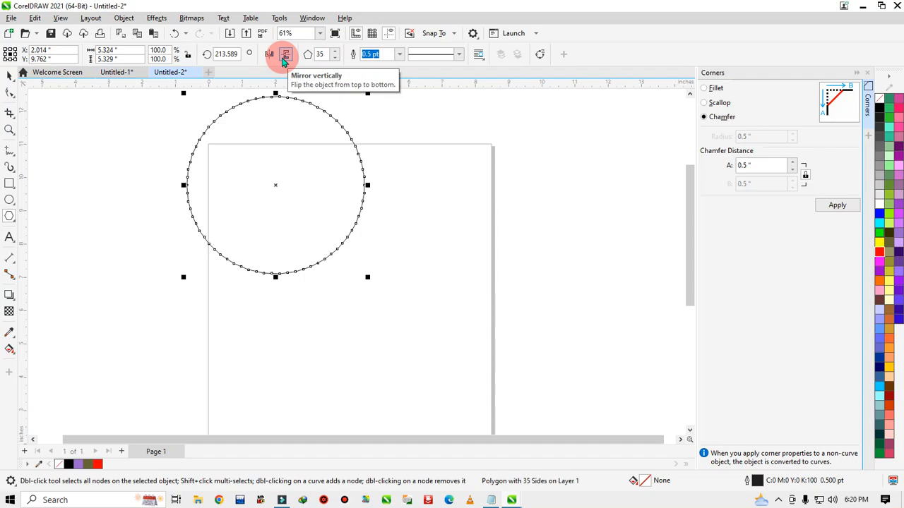
Set the polygon's number of sides to 25 and enlarge it to about 7.4 inches across.
left_click(10, 75)
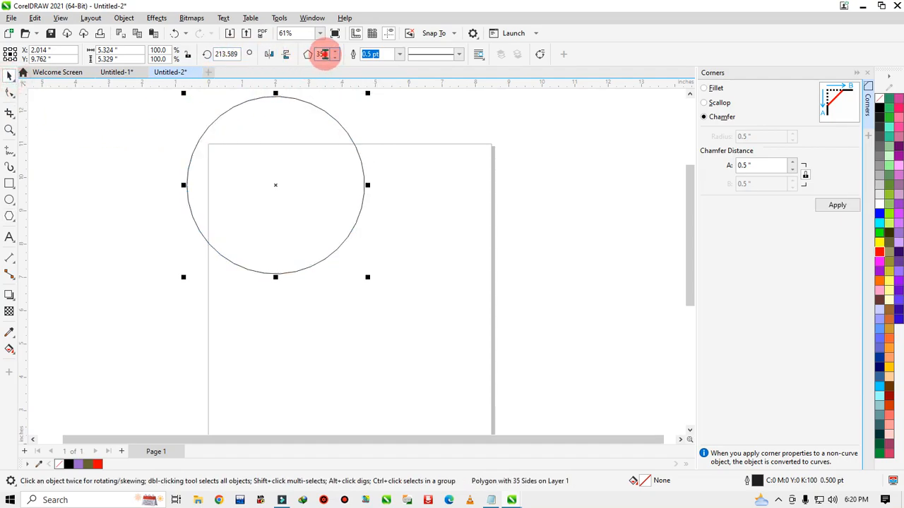
left_click(324, 55)
type("25")
key("Return")
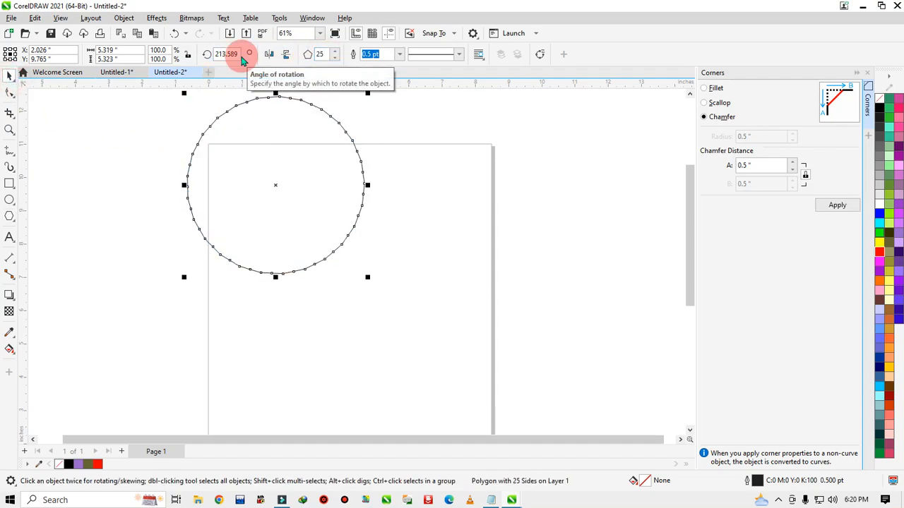
scroll(311, 251, "down", 2)
left_click_drag(348, 269, 444, 317)
scroll(285, 216, "up", 1)
Reshape the 25-sided polygon into a many-pointed star by moving one of its edge nodes slightly inward.
left_click(10, 95)
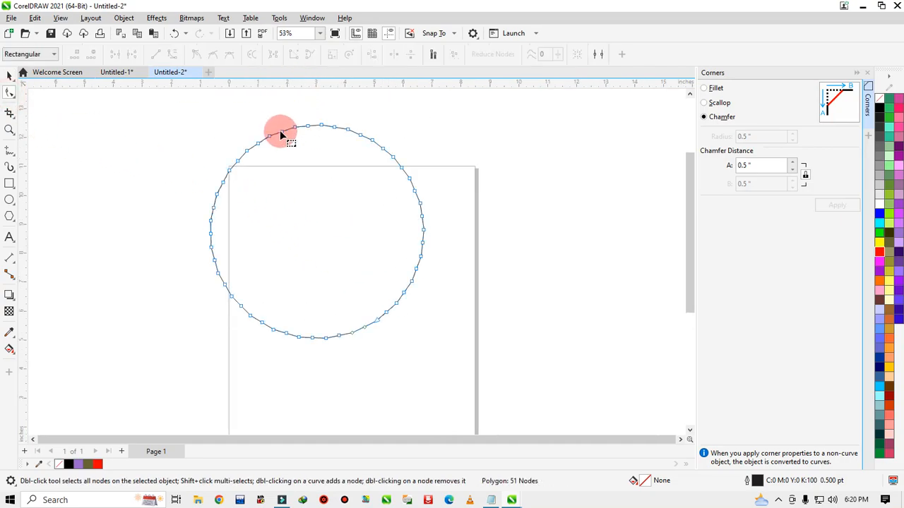
left_click_drag(283, 135, 287, 147)
left_click(9, 78)
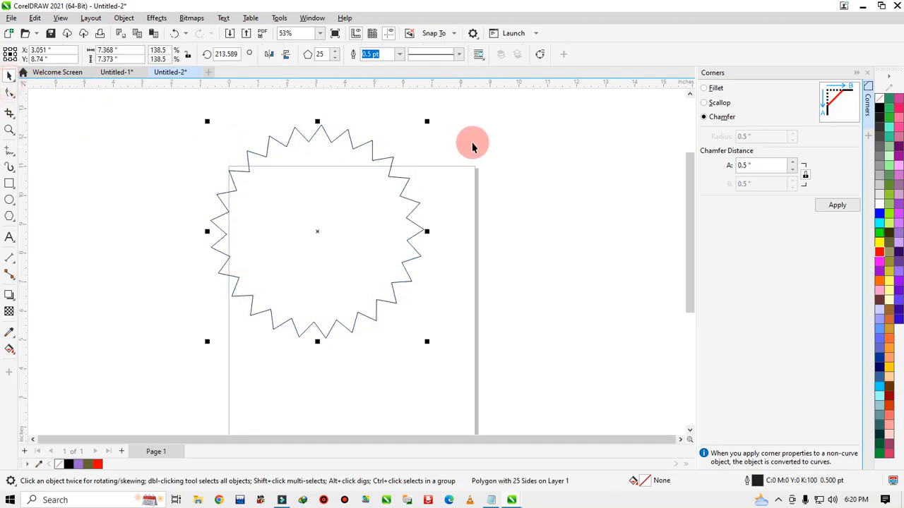
Fillet the star's corners with a radius of 0.5 inches and fill the scalloped shape with blue.
left_click(706, 88)
left_click(834, 205)
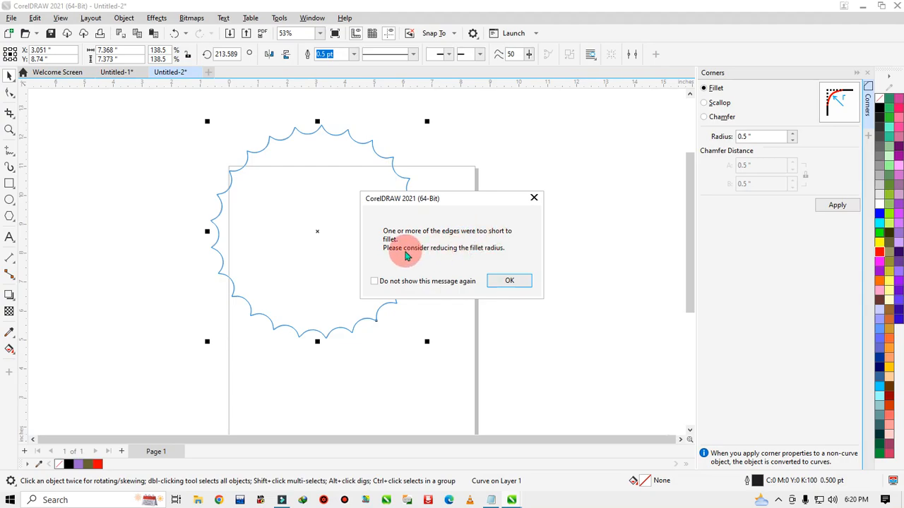
left_click(509, 281)
left_click(334, 187)
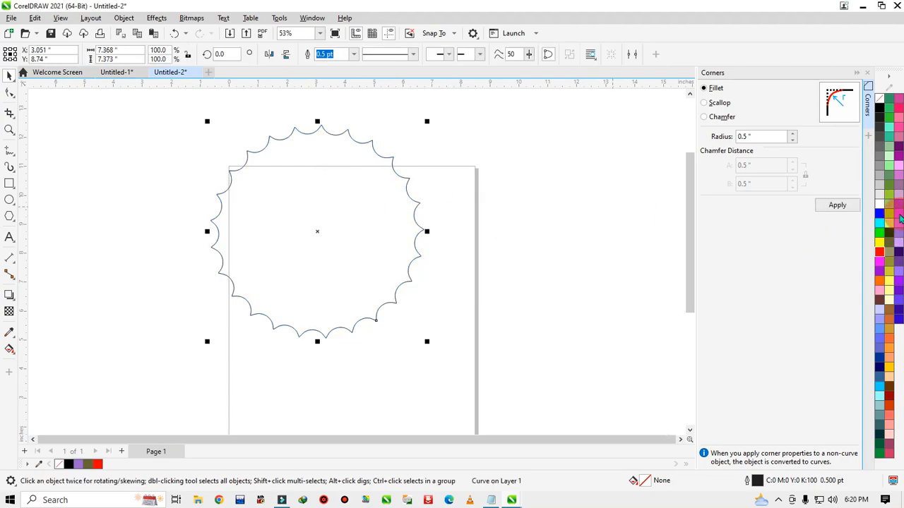
left_click(882, 221)
left_click(591, 168)
Switch to the Untitled-1 document with the frame shapes and close the Corners docker.
left_click(114, 70)
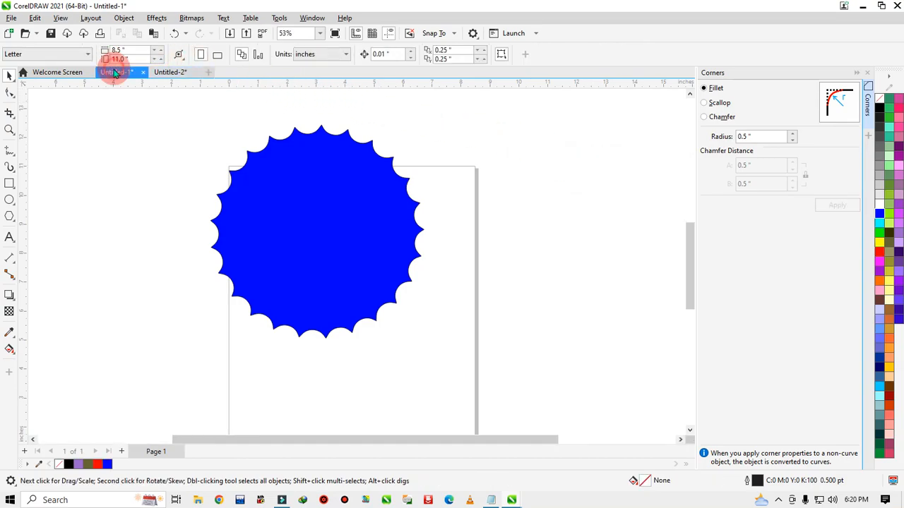
left_click(868, 73)
Switch to Notepad, highlight the download password in the note, and minimize the window to return to the frame shapes.
left_click(490, 499)
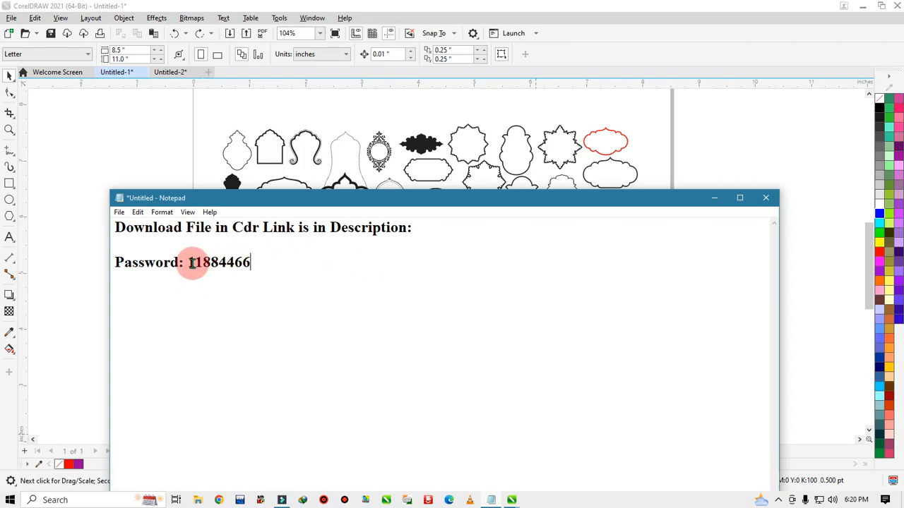
left_click_drag(192, 263, 269, 259)
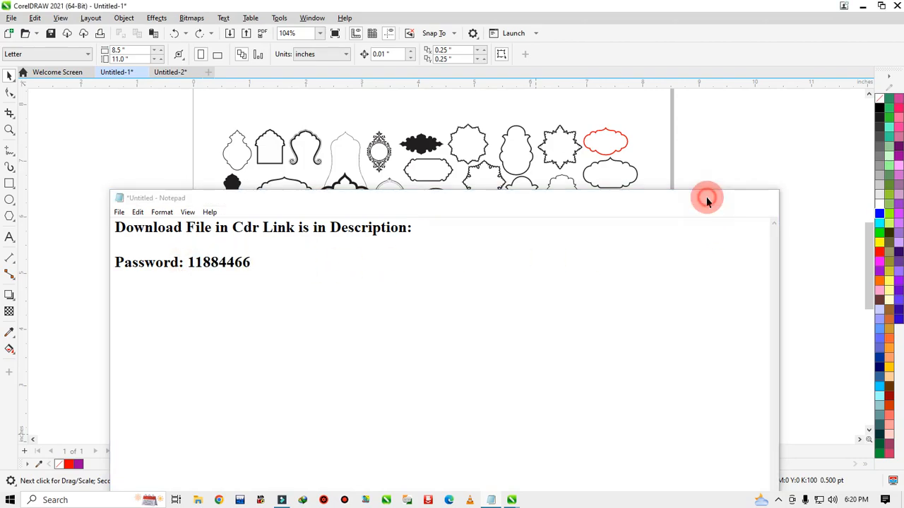
left_click(708, 197)
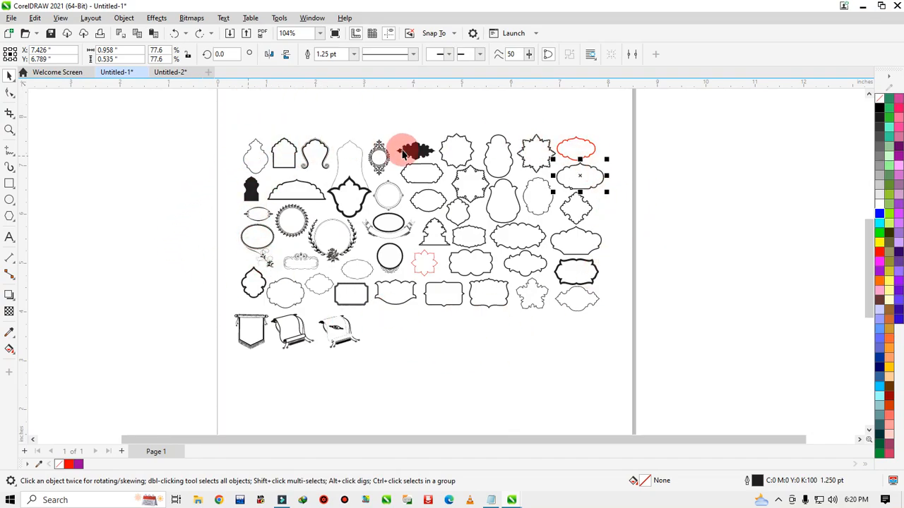
Present the whole collection of frame shapes by selecting all of them together.
scroll(225, 118, "down", 1)
left_click_drag(188, 108, 644, 357)
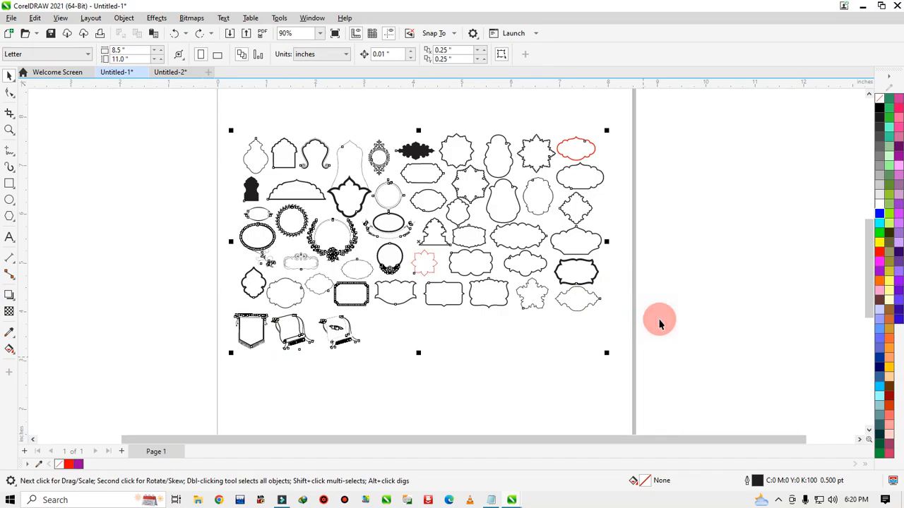
left_click(751, 367)
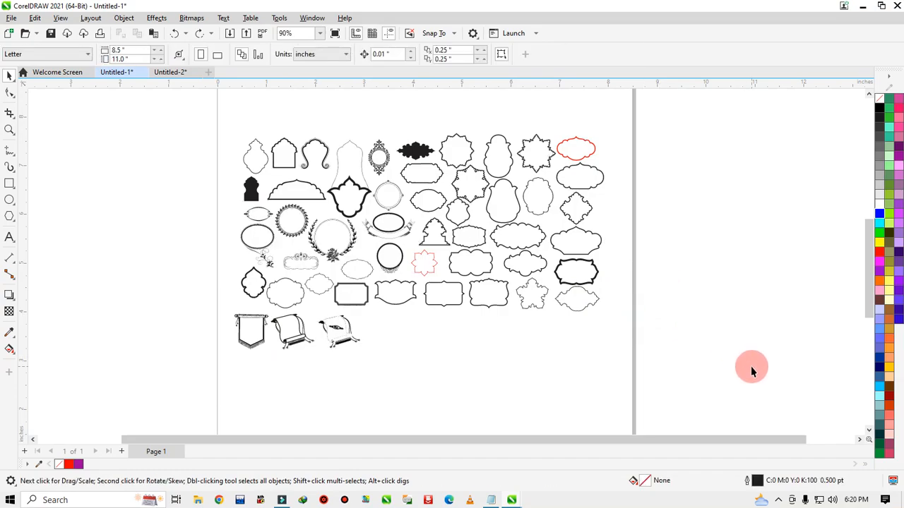
left_click_drag(186, 119, 691, 382)
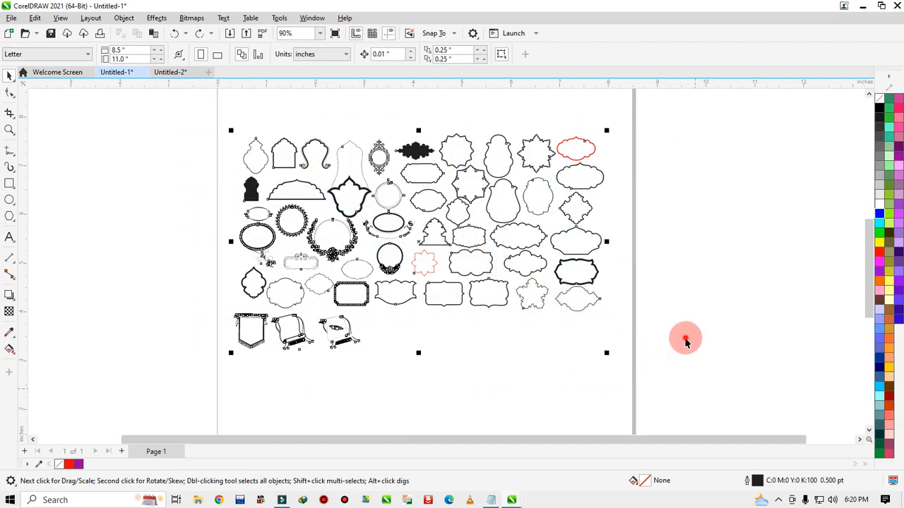
left_click(752, 158)
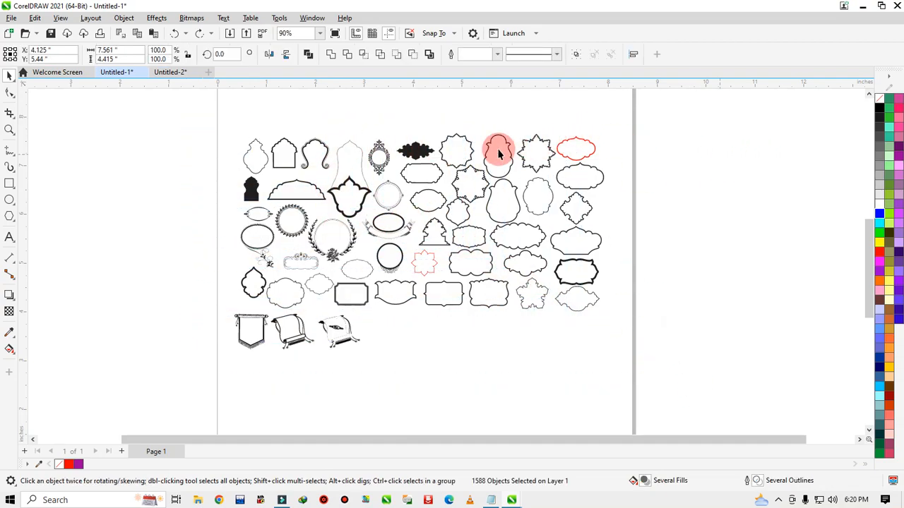
Fill the solid black ornamental frame in the top row with purple (#990099).
left_click(415, 148)
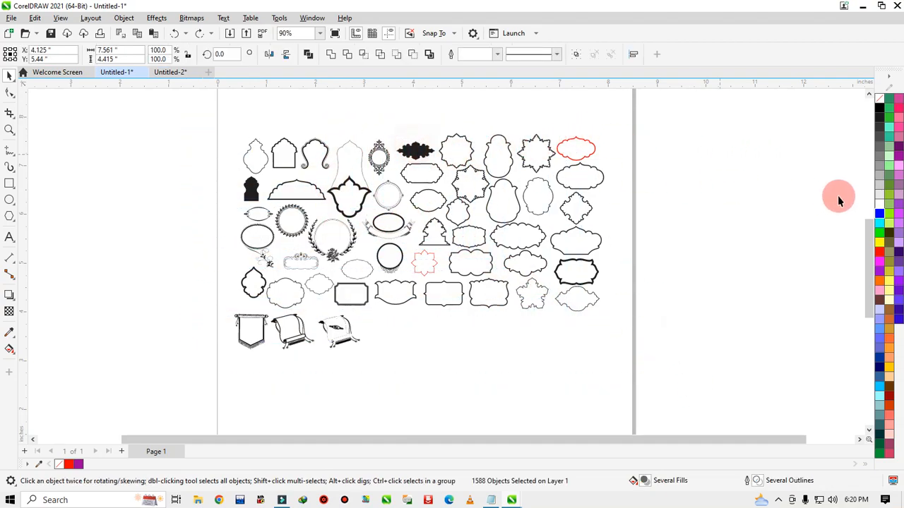
left_click(897, 165)
left_click(764, 157)
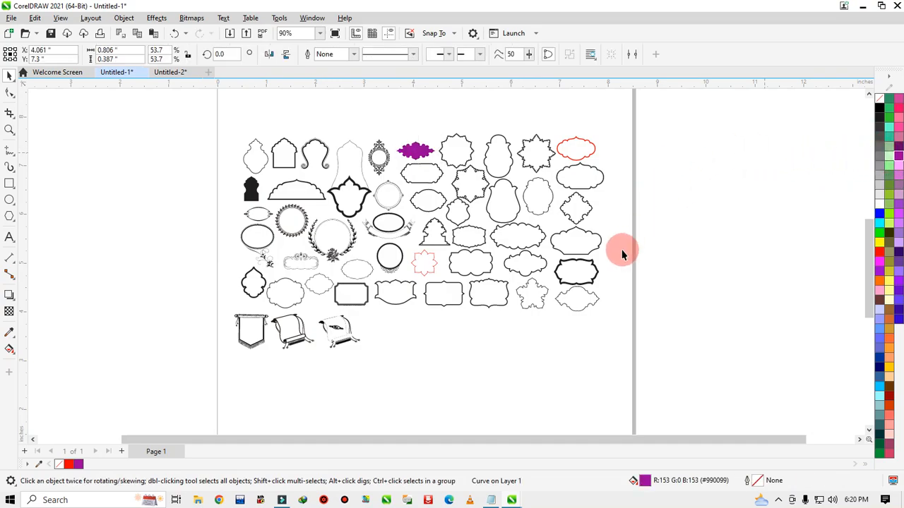